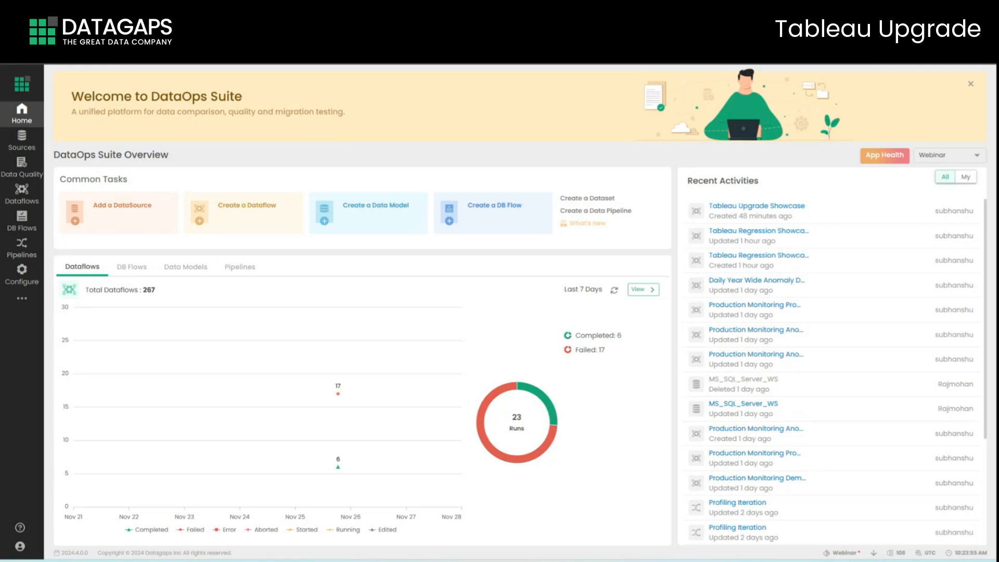
Search the data sources for "tabl", open Tableau- Direct Trust, and examine its available authentication types
left_click(18, 147)
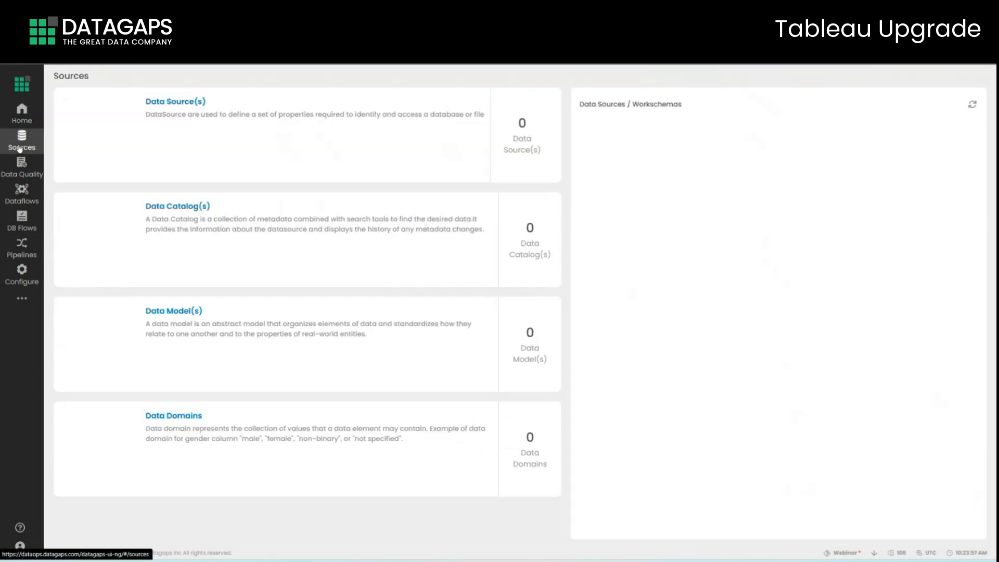
left_click(185, 104)
left_click(504, 73)
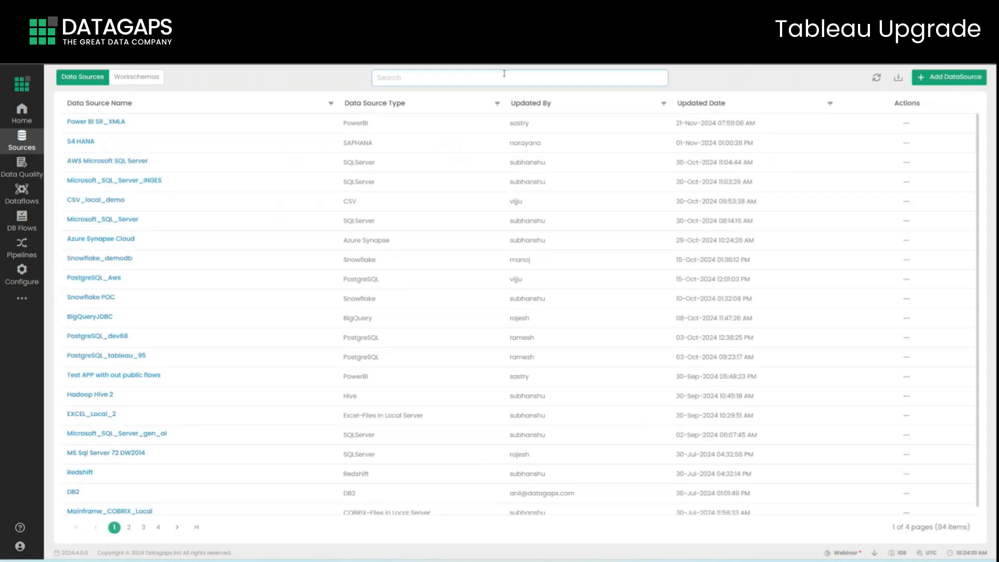
type("tabl")
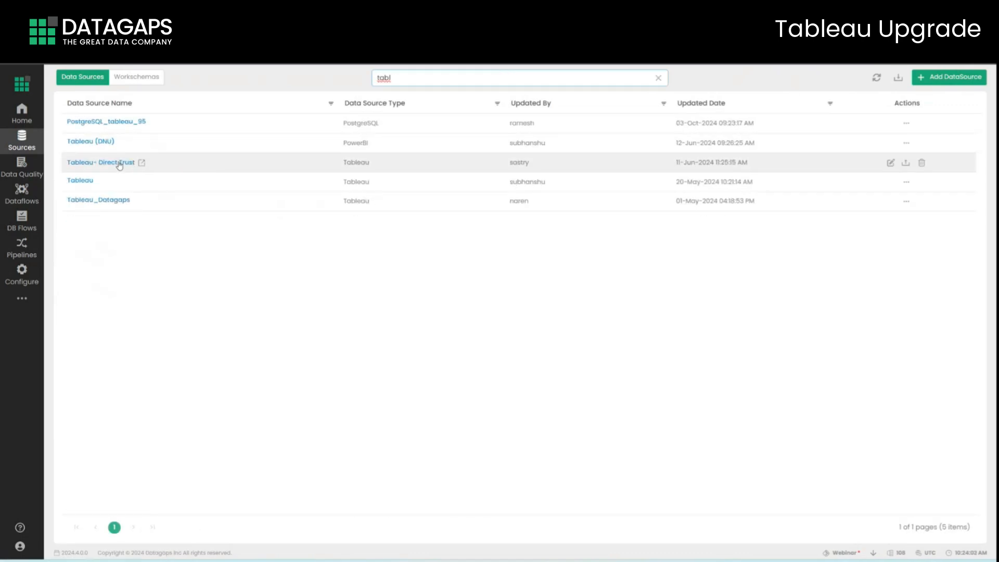
left_click(128, 161)
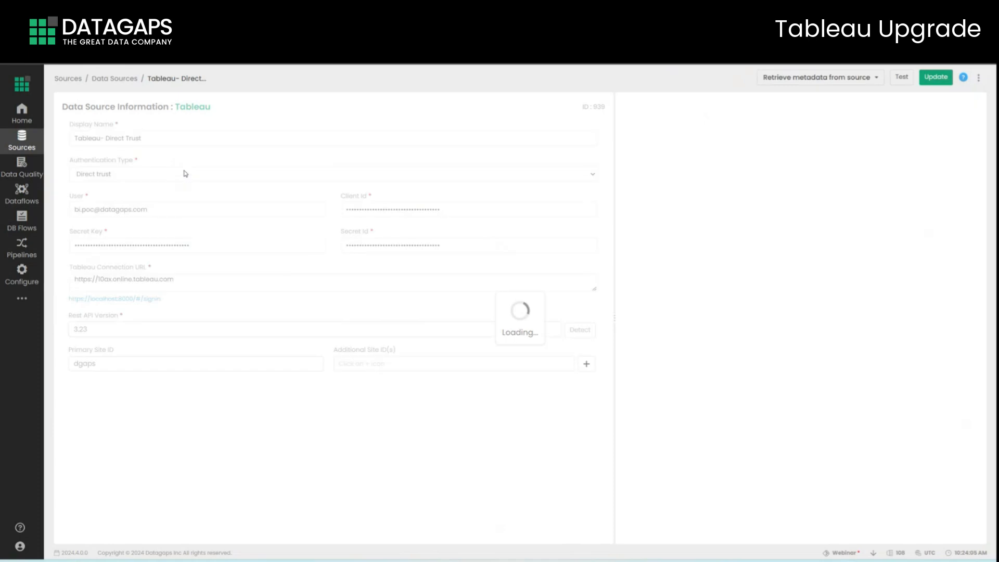
left_click(192, 179)
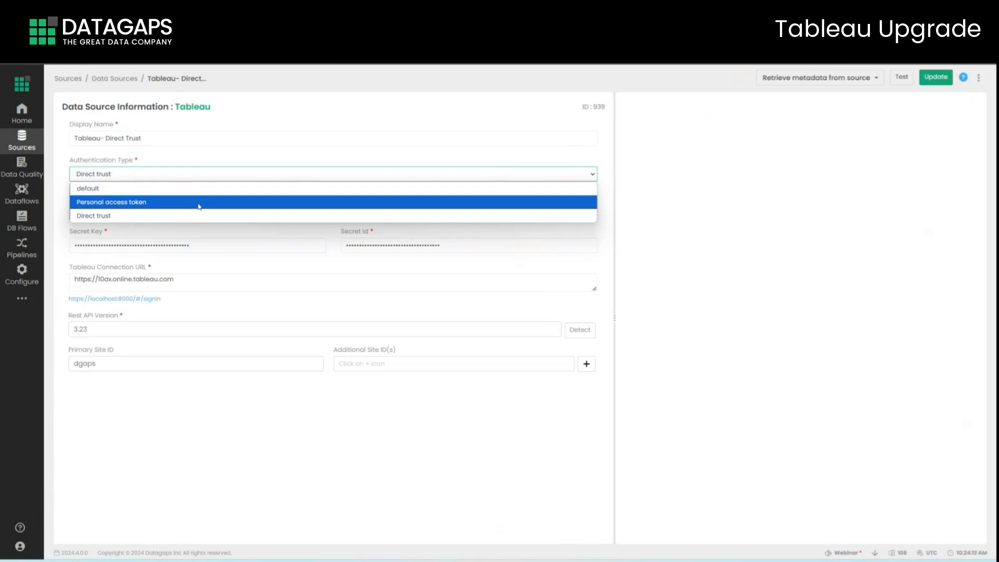
Open the Tableau Upgrade Showcase dataflow and add a Tableau Upgrade component to it
left_click(42, 200)
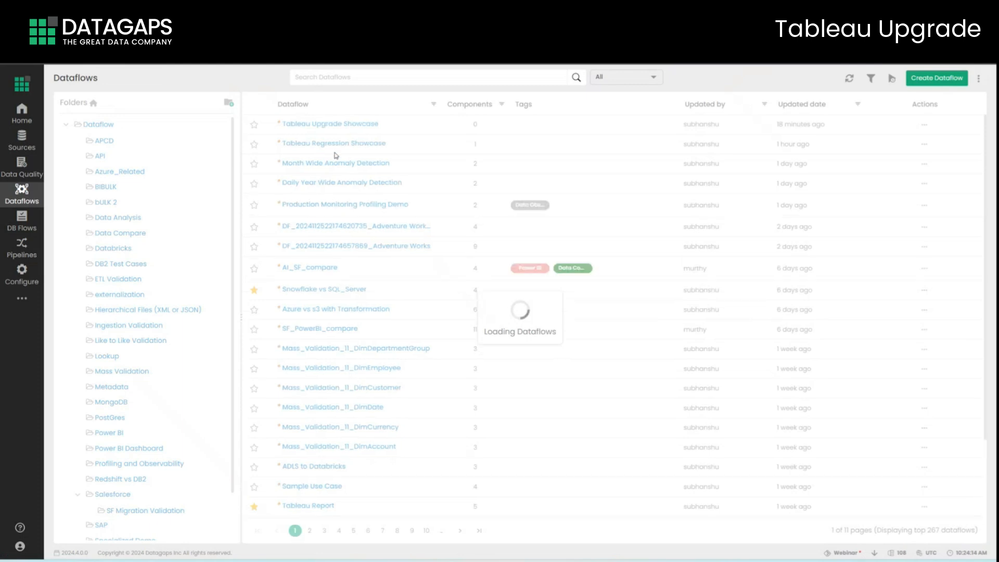
left_click(334, 125)
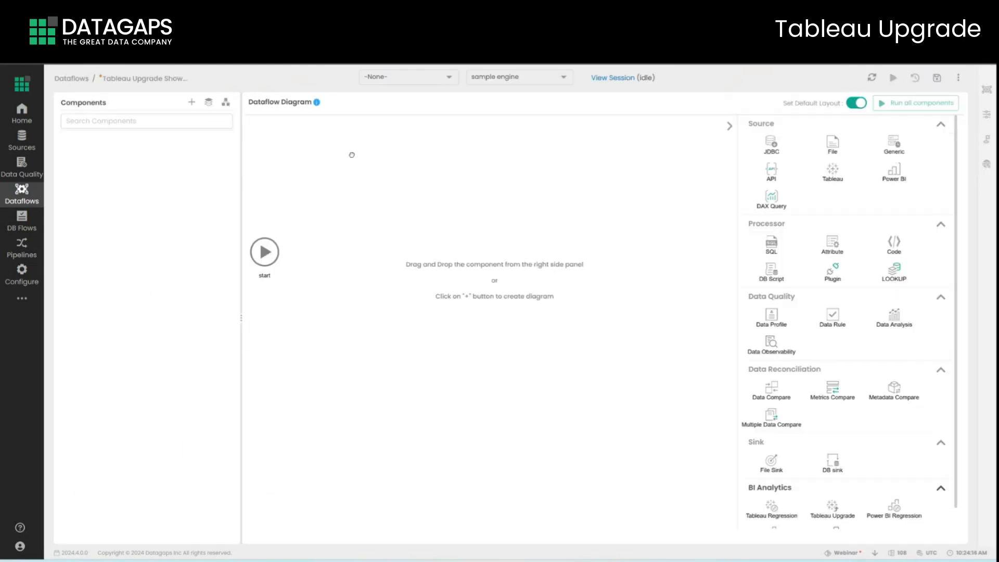
left_click(191, 102)
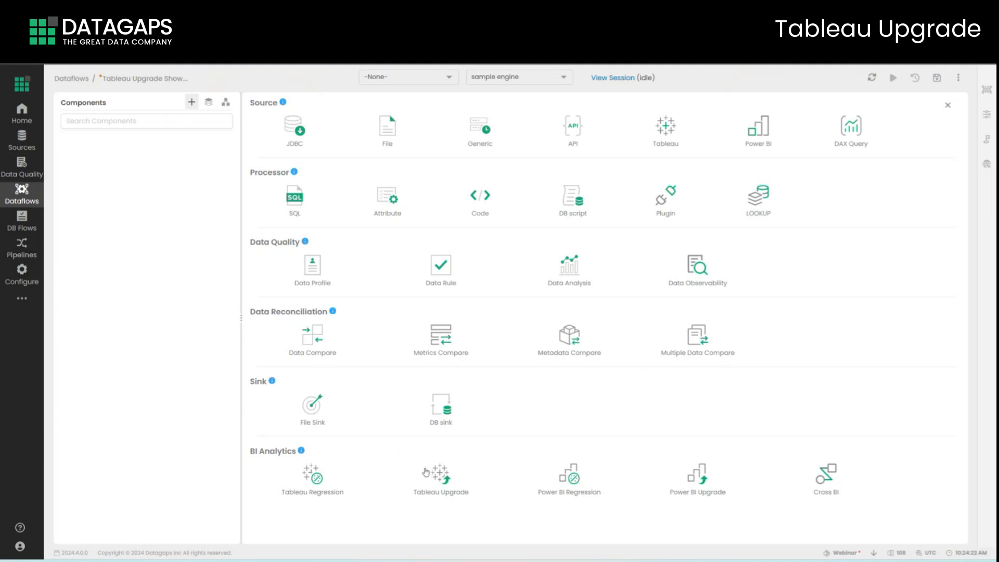
left_click(435, 473)
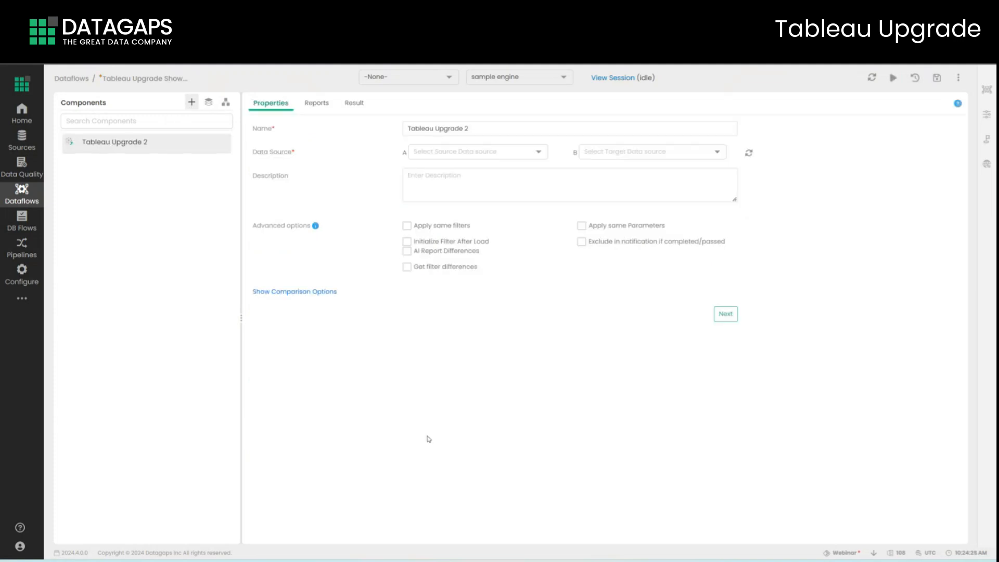
Set both the source (A) and target (B) data sources of the component to Tableau- Direct Trust
left_click(470, 162)
left_click(476, 202)
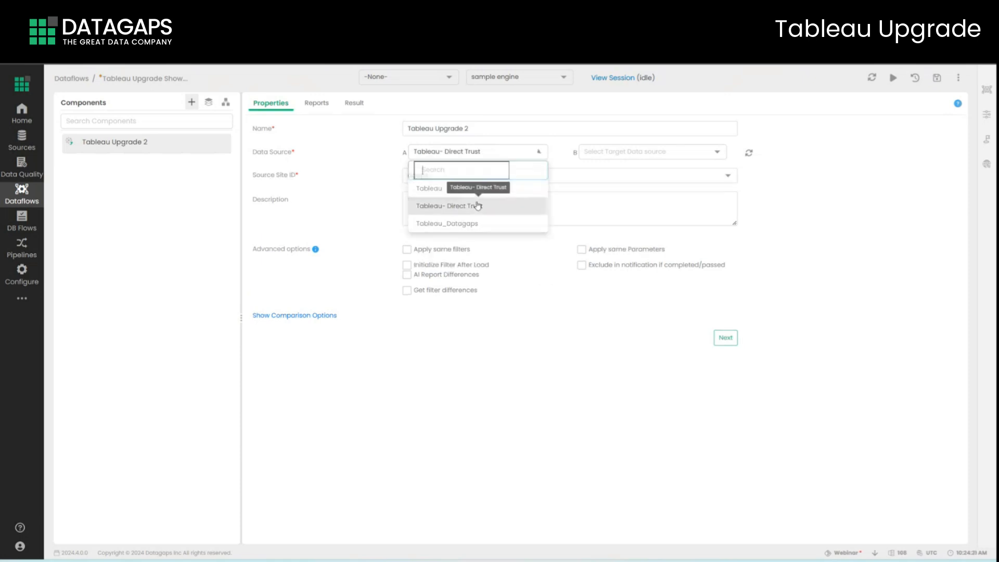
left_click(630, 156)
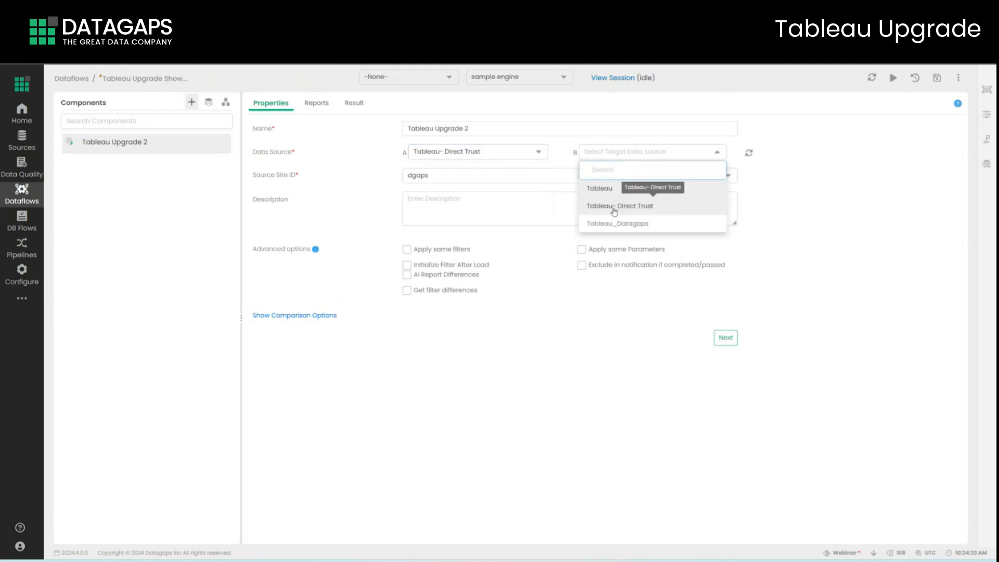
left_click(598, 204)
left_click(620, 157)
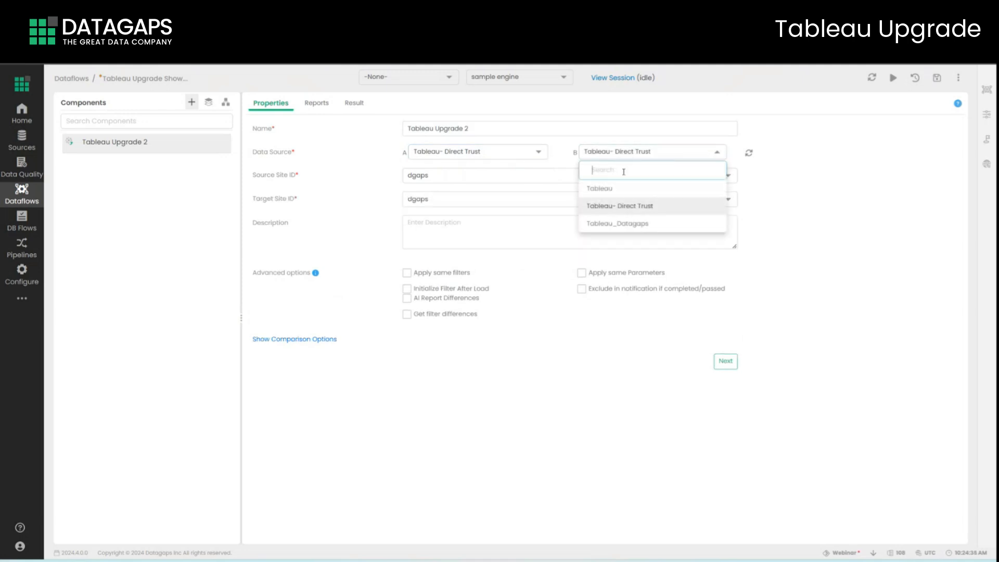
left_click(837, 207)
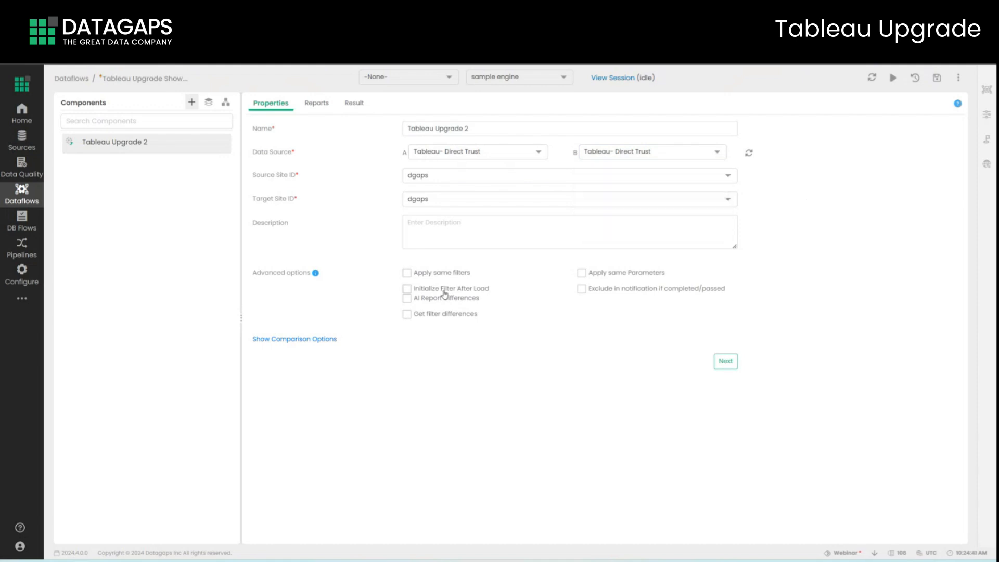
Enable Get filter differences and, in the comparison options, set the comparison type to color
left_click(430, 316)
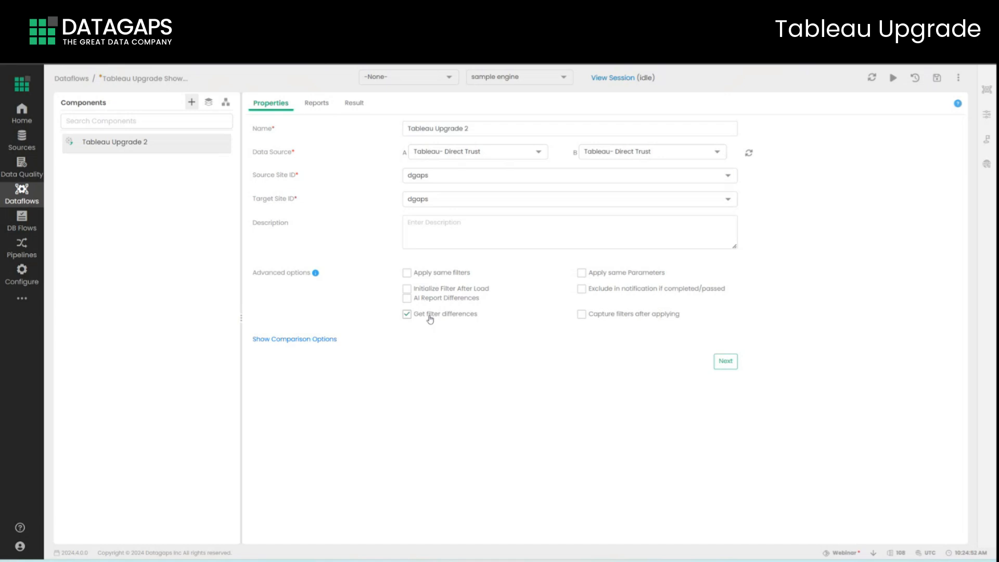
left_click(325, 340)
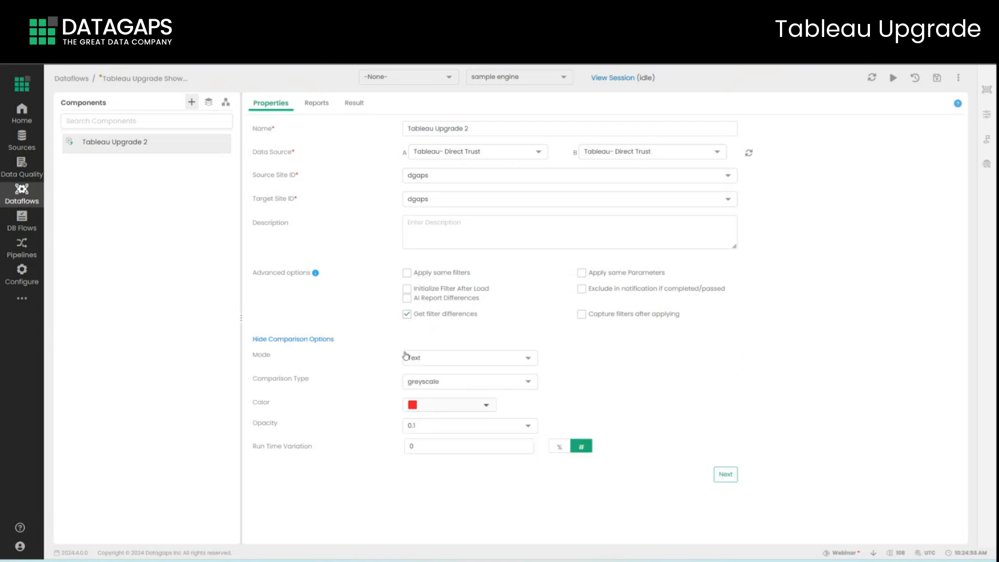
left_click(453, 383)
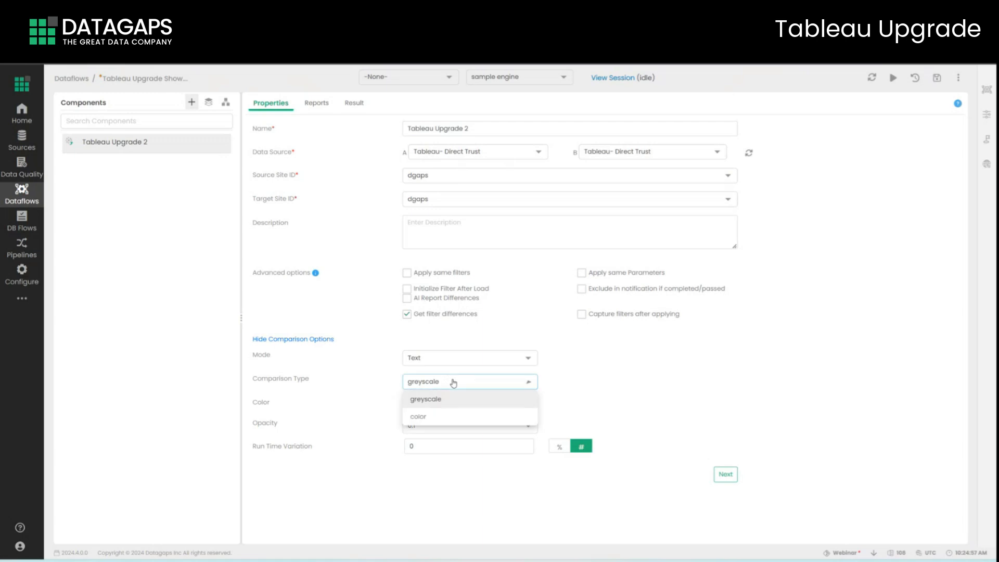
left_click(446, 416)
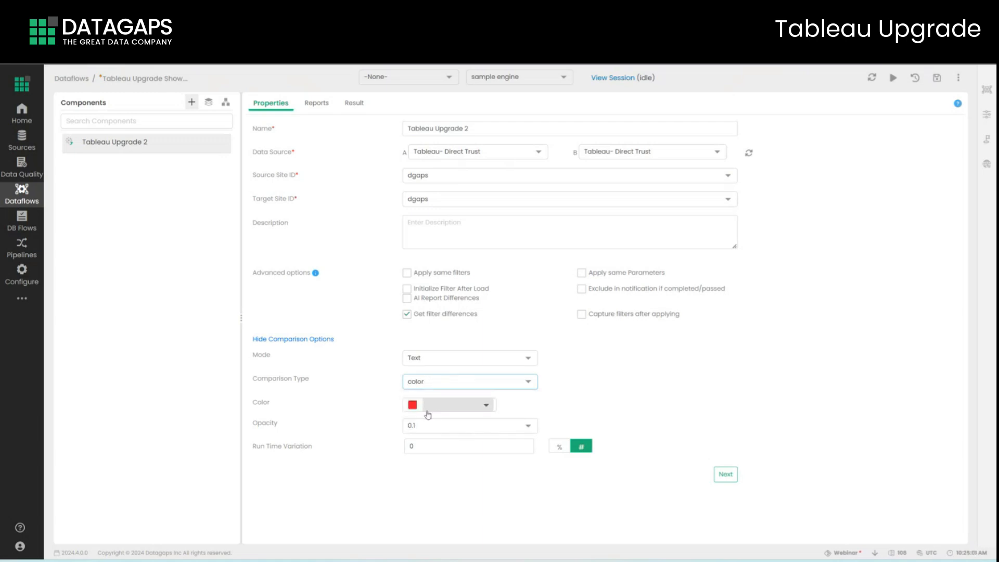
Check the difference highlight color and set the comparison opacity to 0.4
left_click(415, 408)
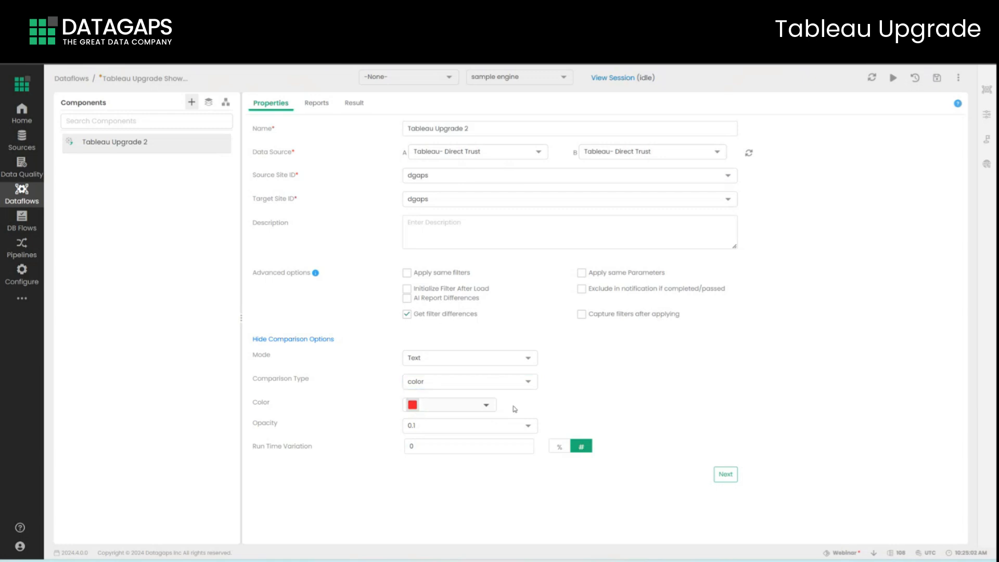
left_click(418, 408)
left_click(553, 406)
left_click(525, 425)
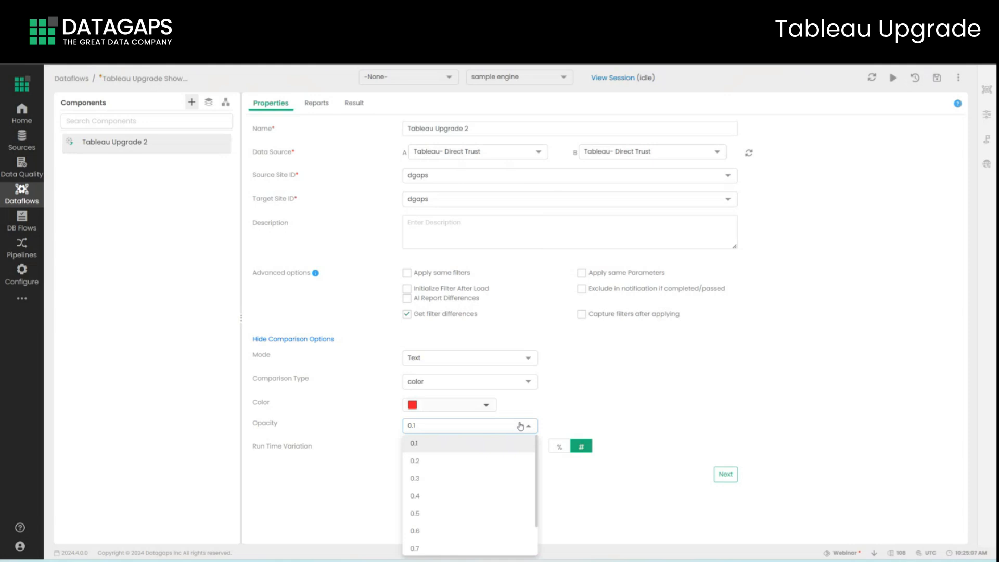
left_click(412, 495)
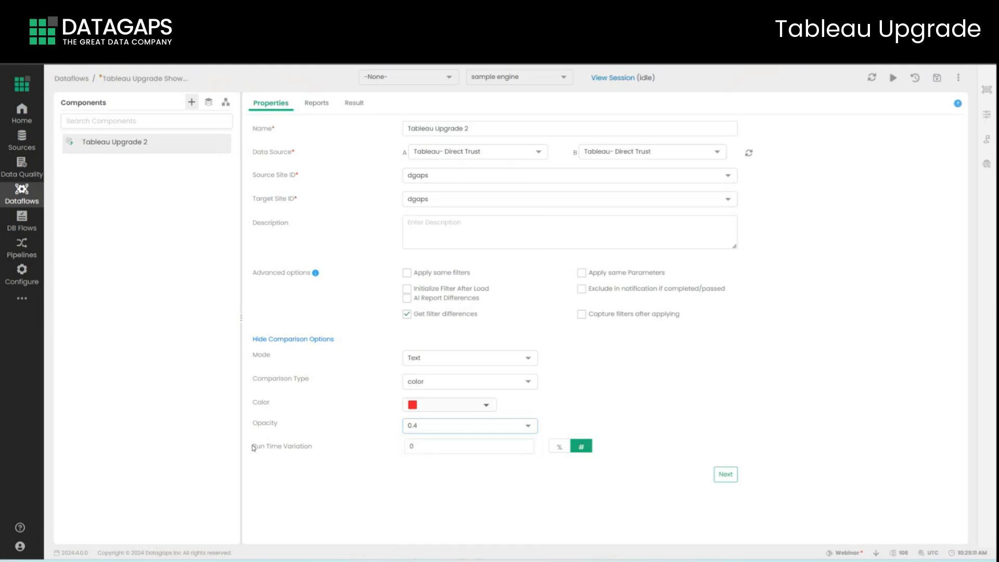
left_click_drag(254, 447, 329, 444)
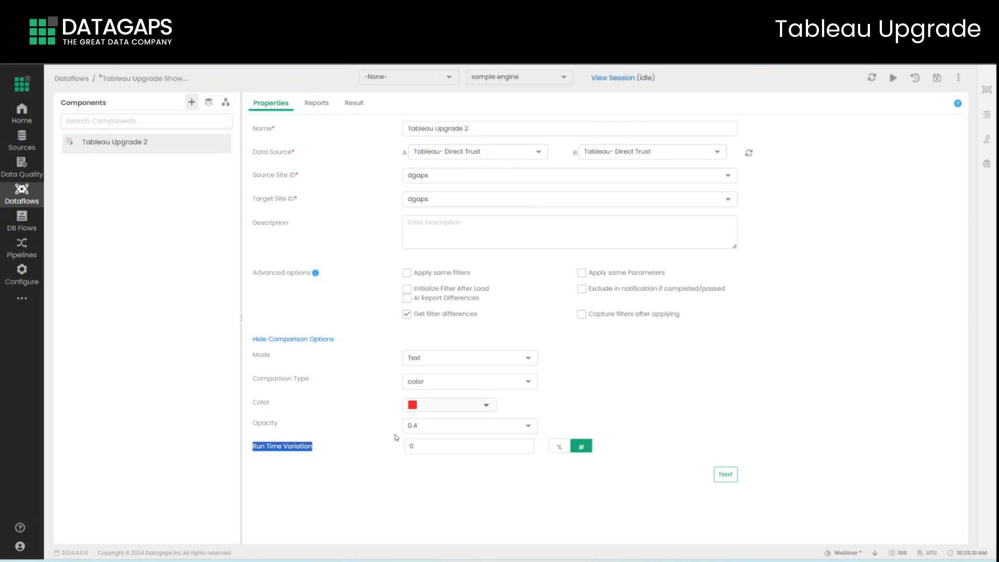
left_click(384, 463)
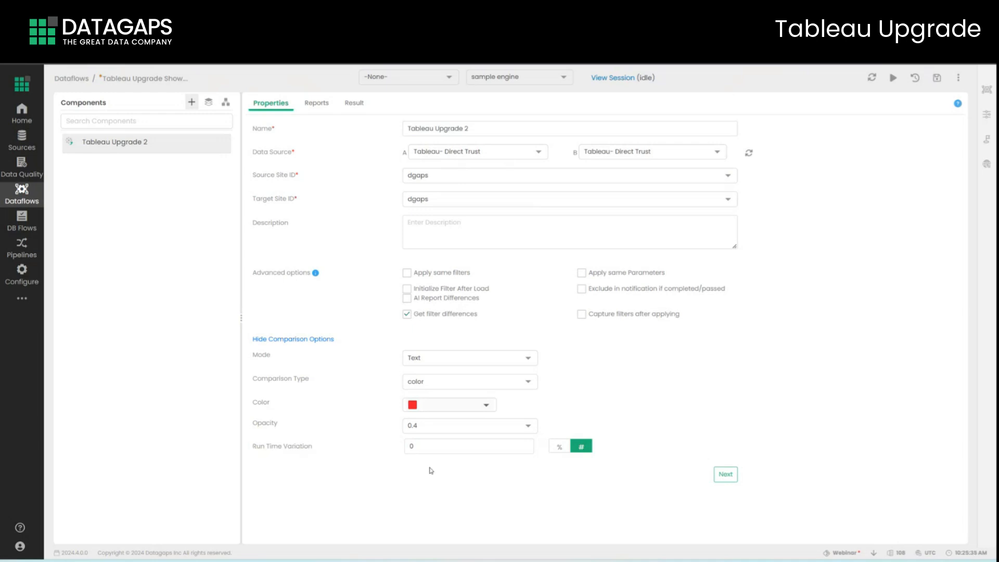
Proceed to the reports and add Dashboard 1 of the SuperStore_PROD workbook in the Sandbox project as Report A
left_click(725, 474)
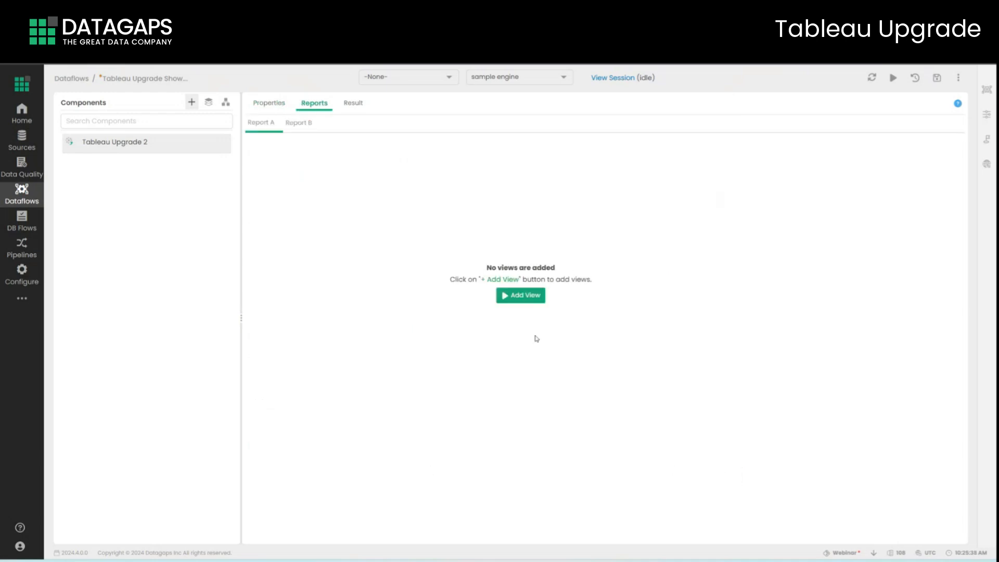
left_click(526, 297)
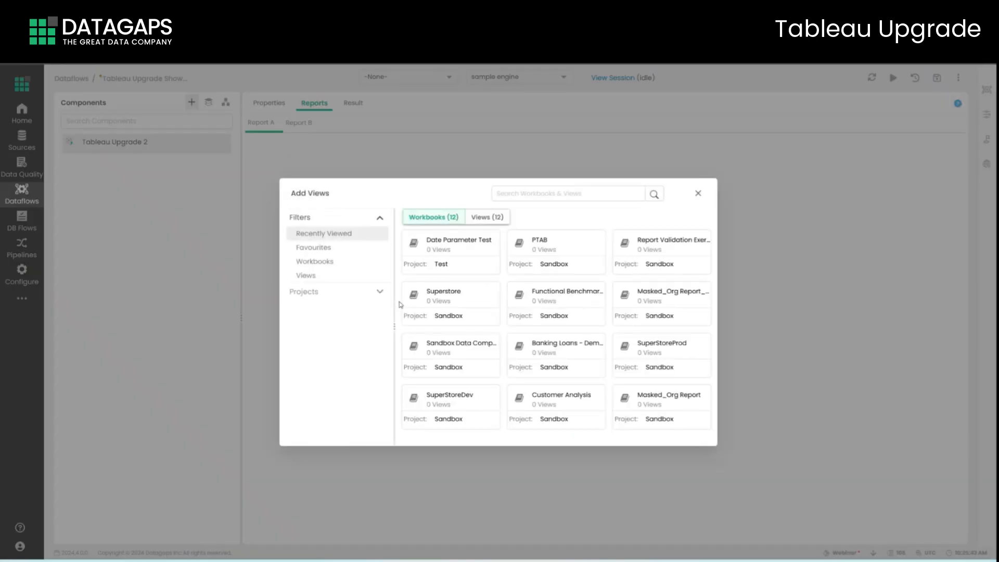
left_click(379, 289)
left_click(331, 285)
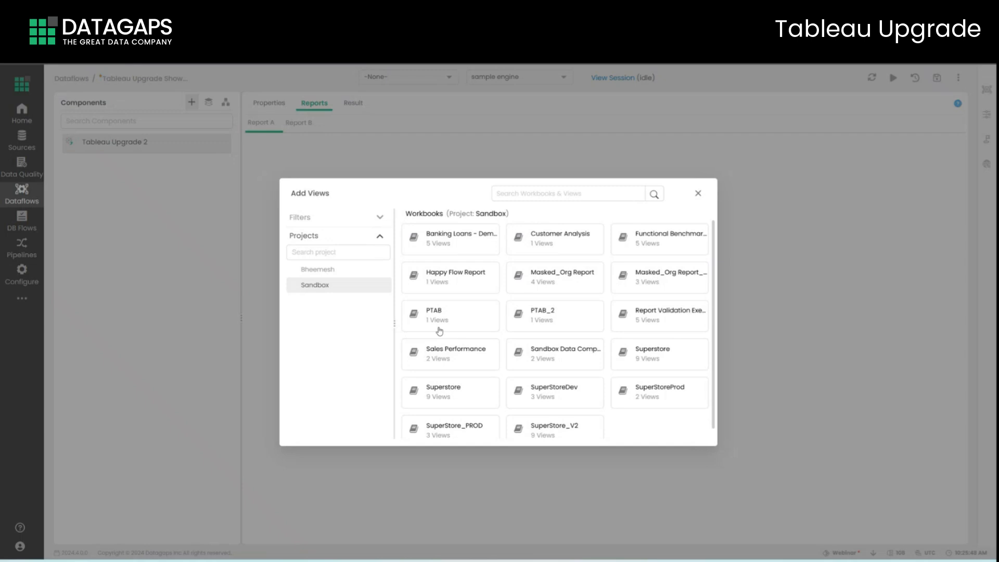
left_click(461, 425)
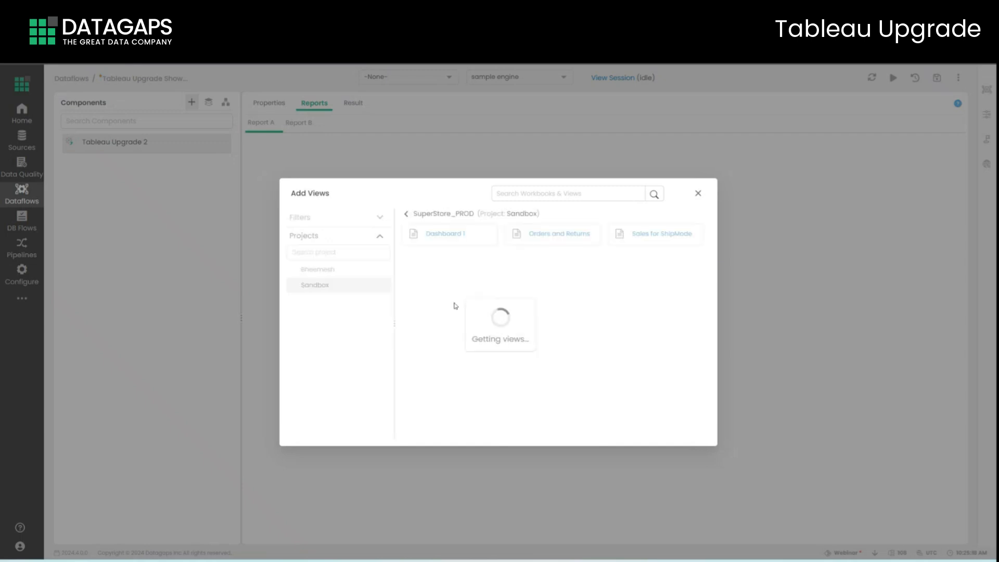
left_click(461, 235)
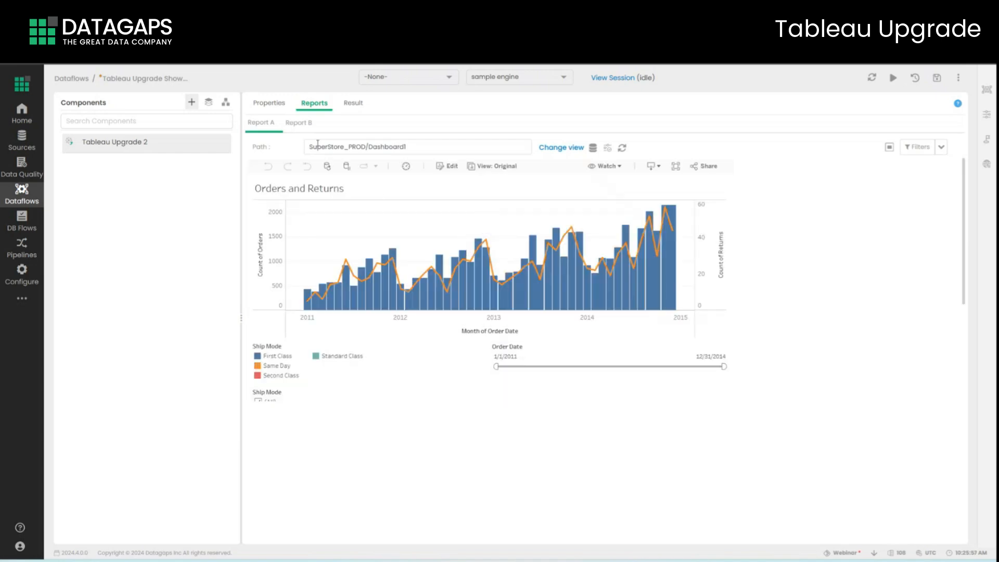
Change the Report B view to Dashboard 1 of the SuperStoreDev workbook
left_click(301, 124)
left_click(560, 148)
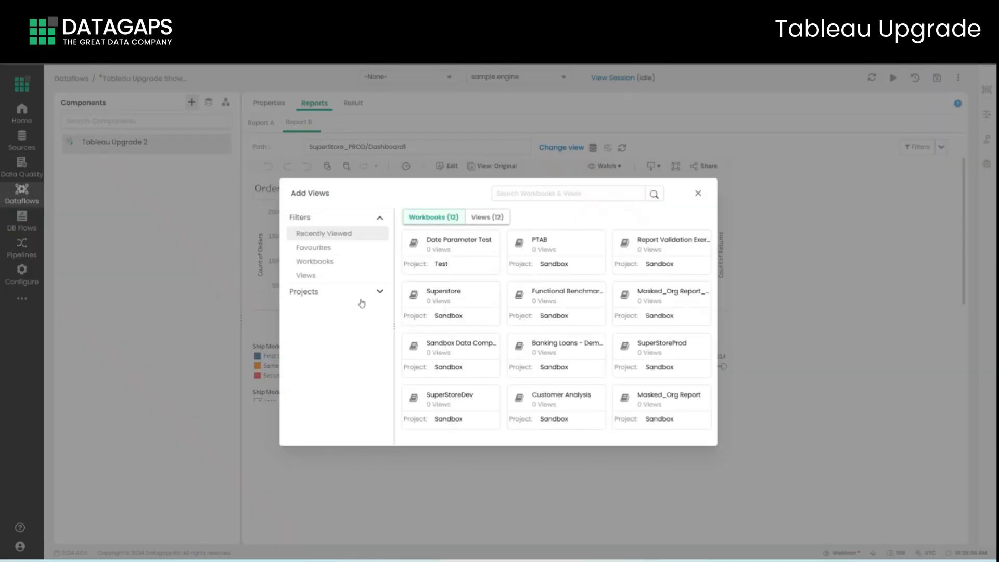
left_click(443, 391)
left_click(438, 237)
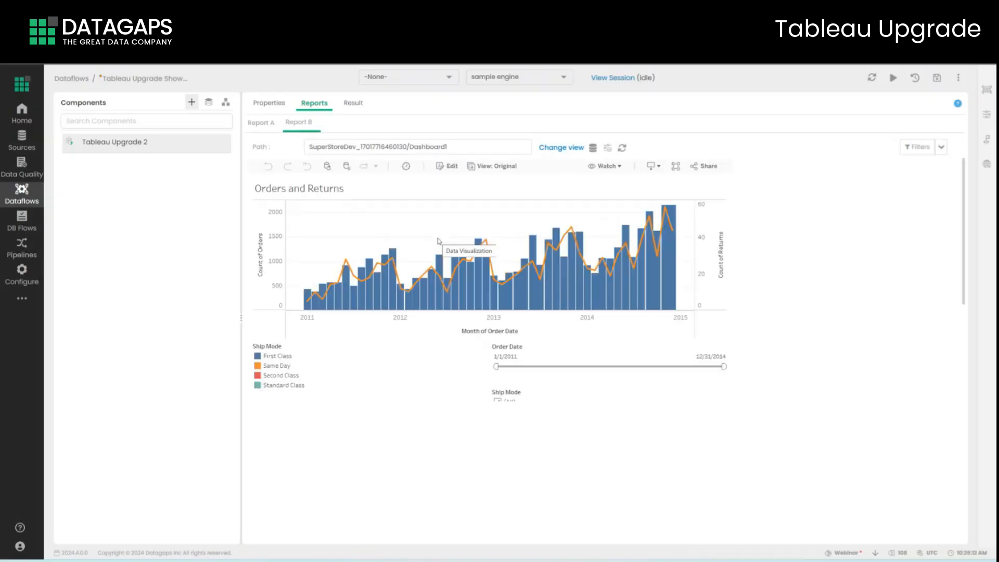
In Report A, filter Order Date to end at 11/23/2014 and exclude First Class from Ship Mode
left_click(267, 130)
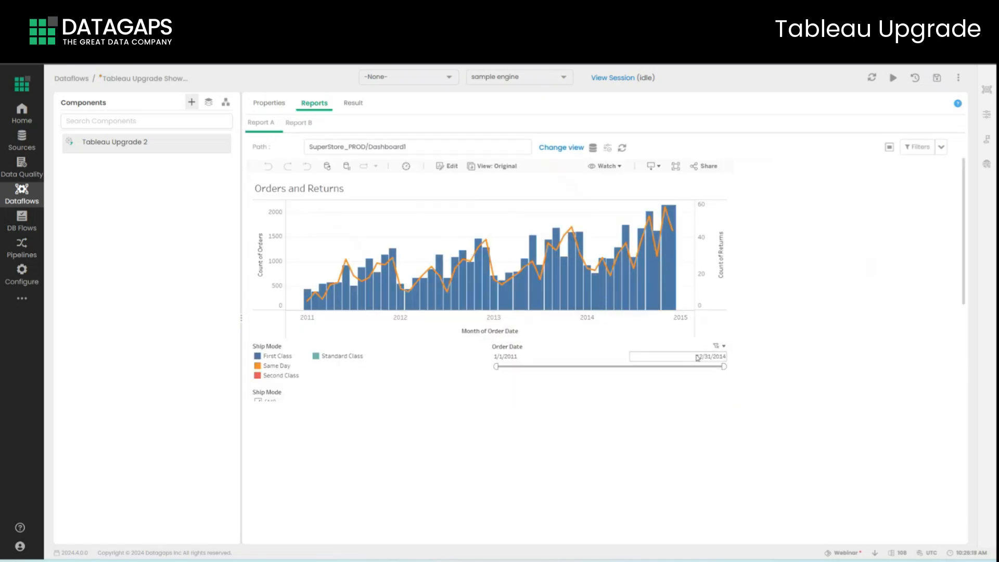
scroll(693, 357, "down", 1)
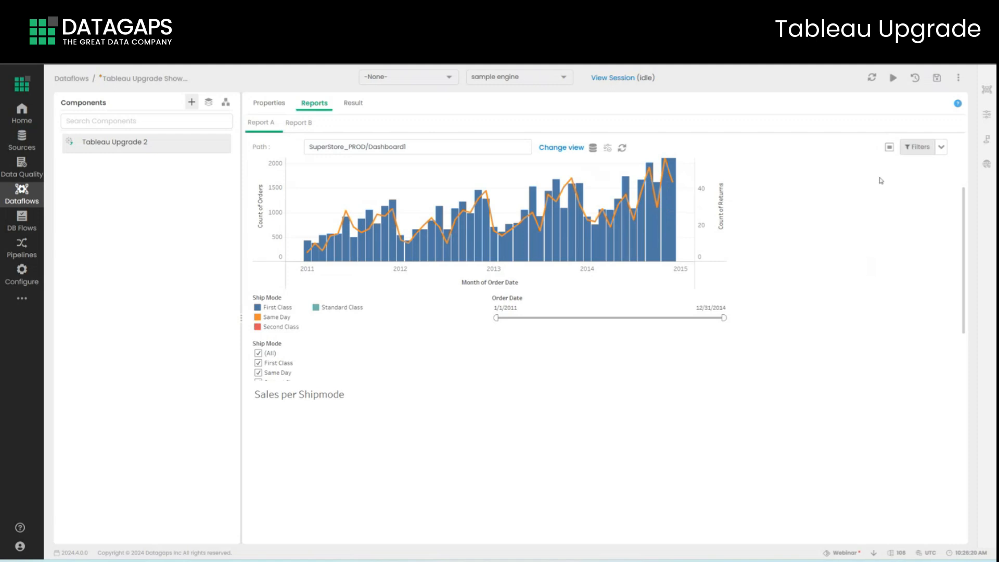
left_click_drag(723, 317, 718, 317)
left_click(258, 363)
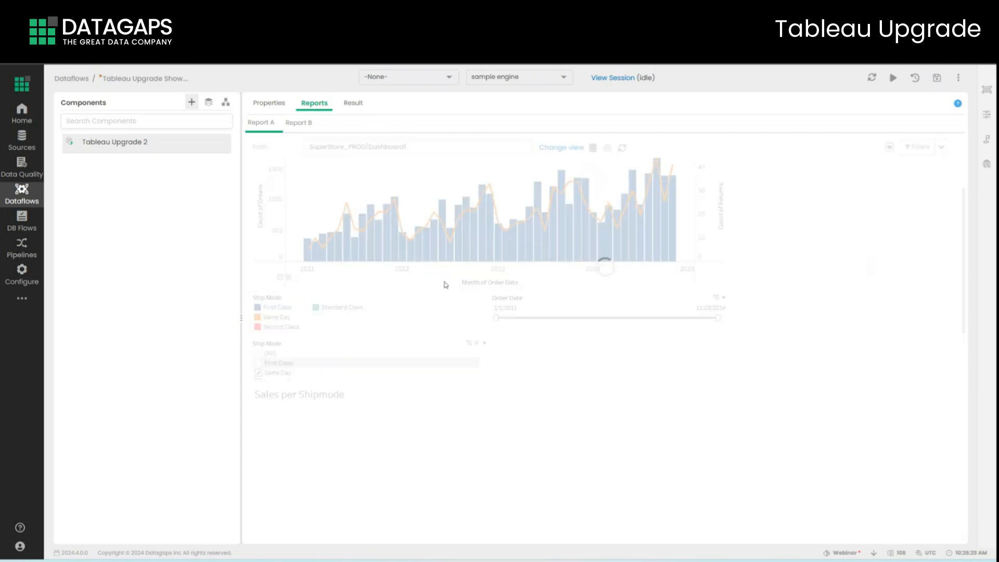
Review Report A's filter settings, including the Order Date range and the Parameterization option for Ship Mode, and close them without applying
left_click(919, 147)
left_click(411, 244)
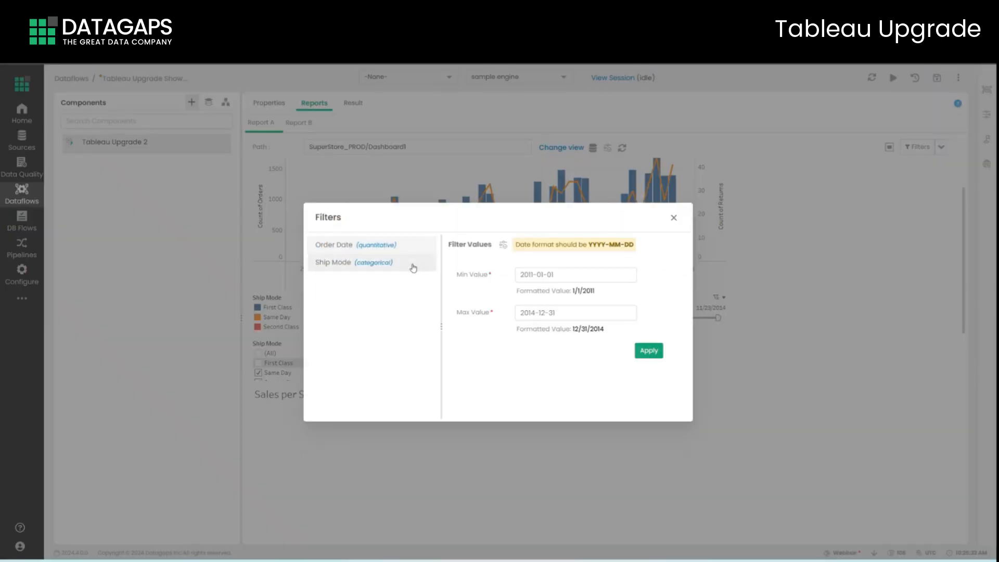
left_click(413, 266)
left_click(538, 252)
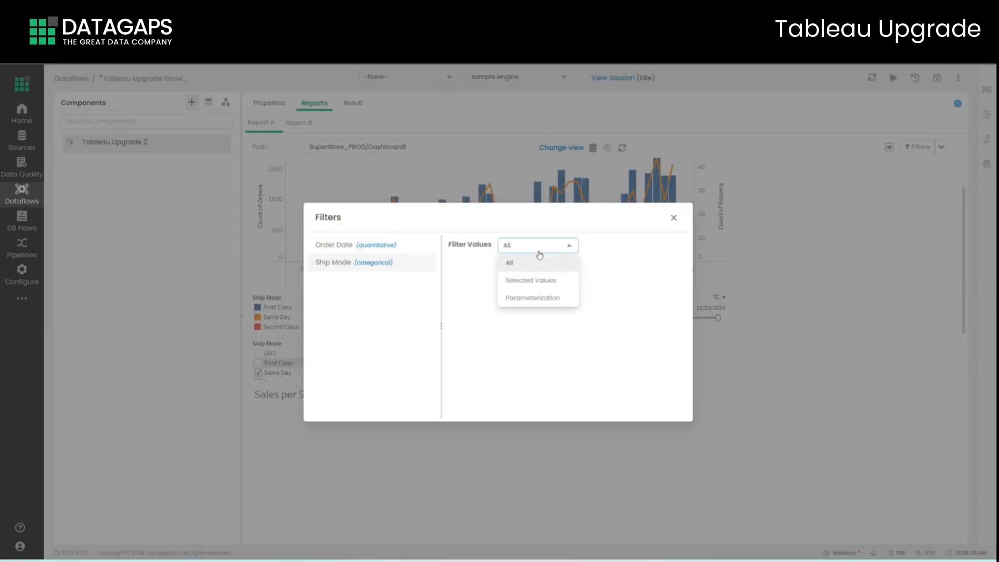
left_click(541, 297)
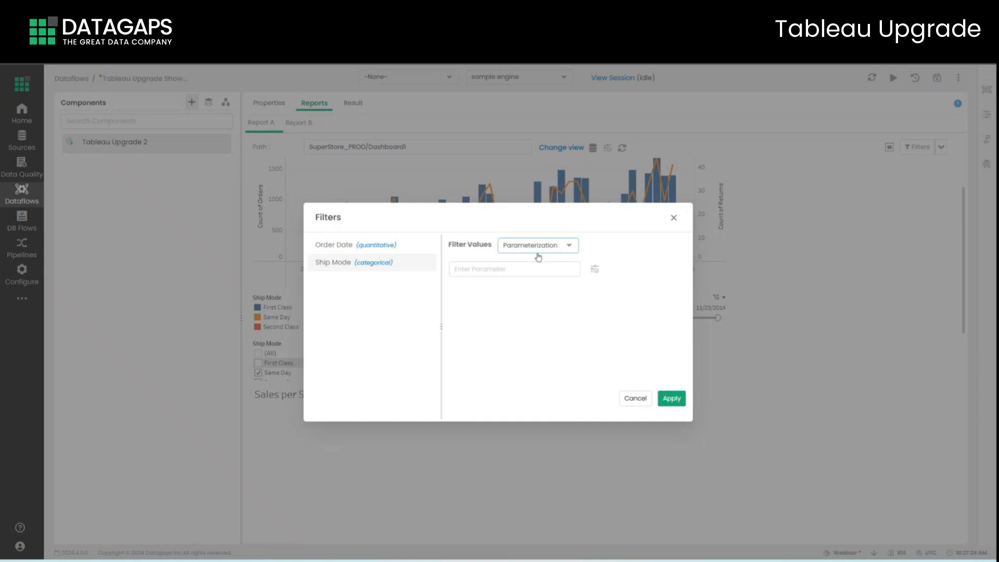
left_click(672, 218)
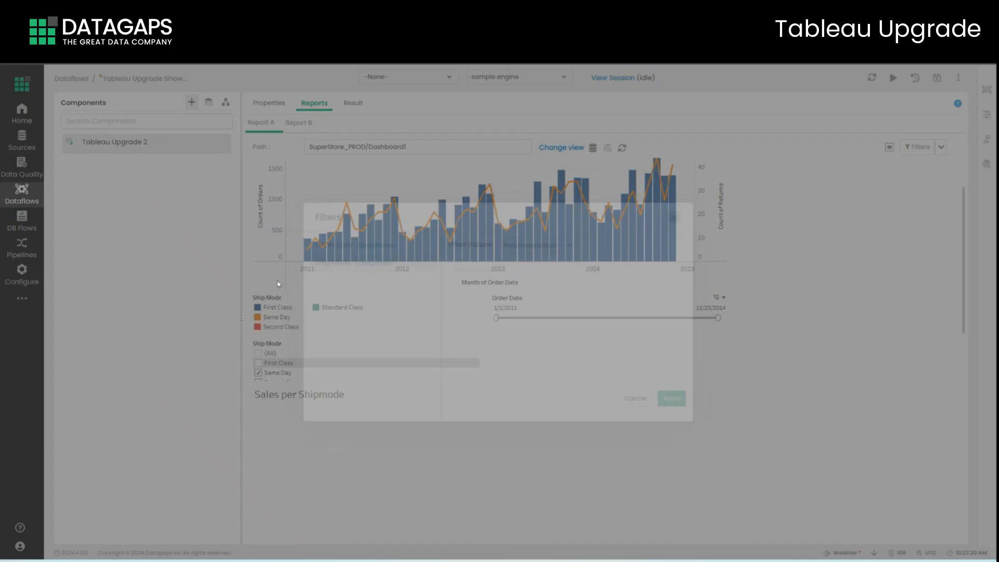
Select all Ship Mode values in Report A and run the comparison against Report B
left_click(22, 298)
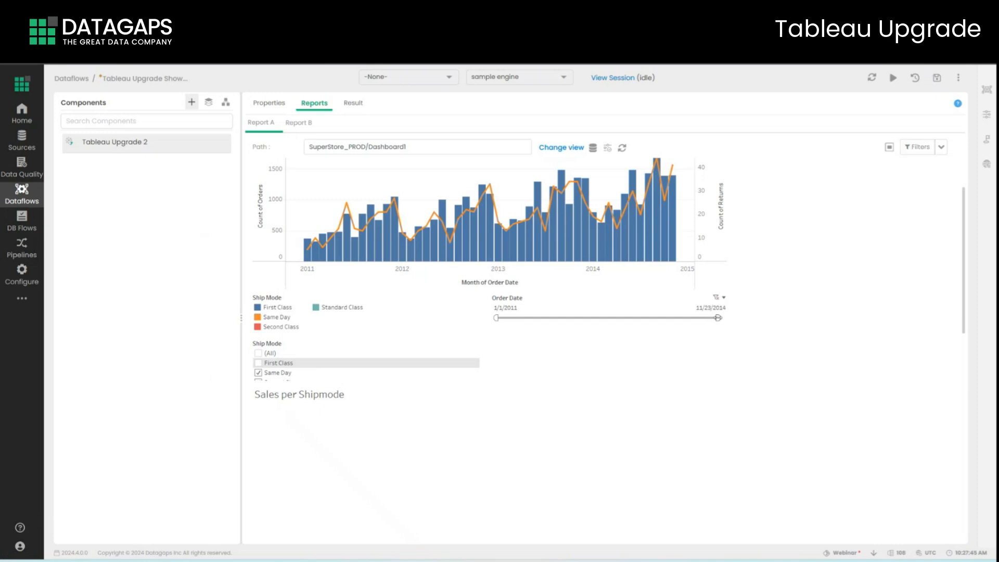
left_click(259, 356)
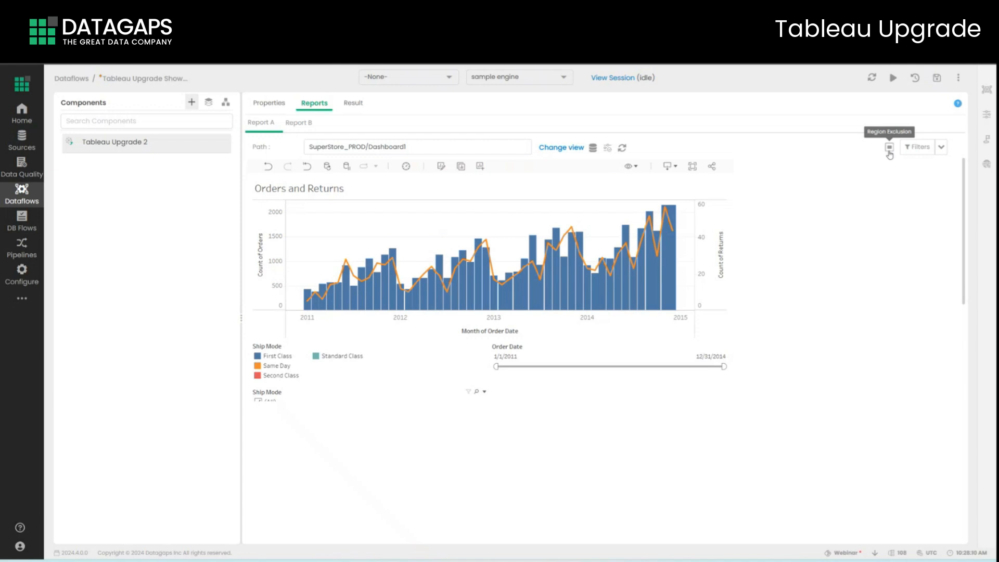
left_click(306, 124)
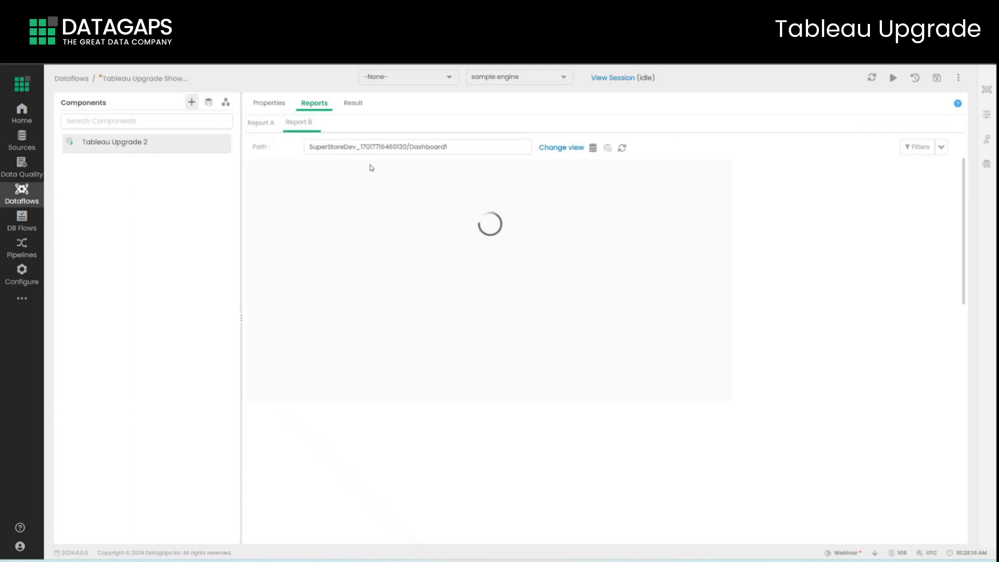
left_click(360, 104)
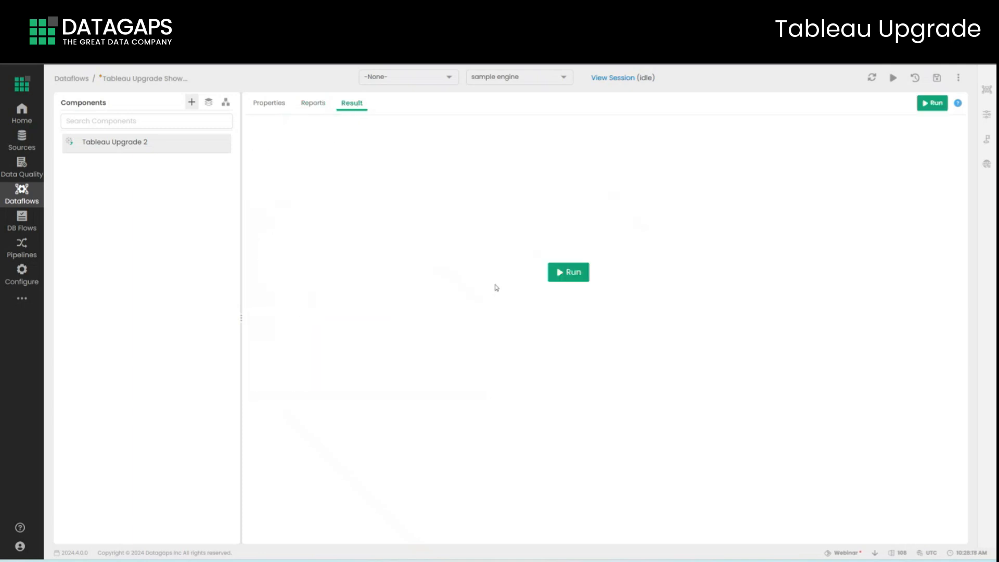
left_click(562, 275)
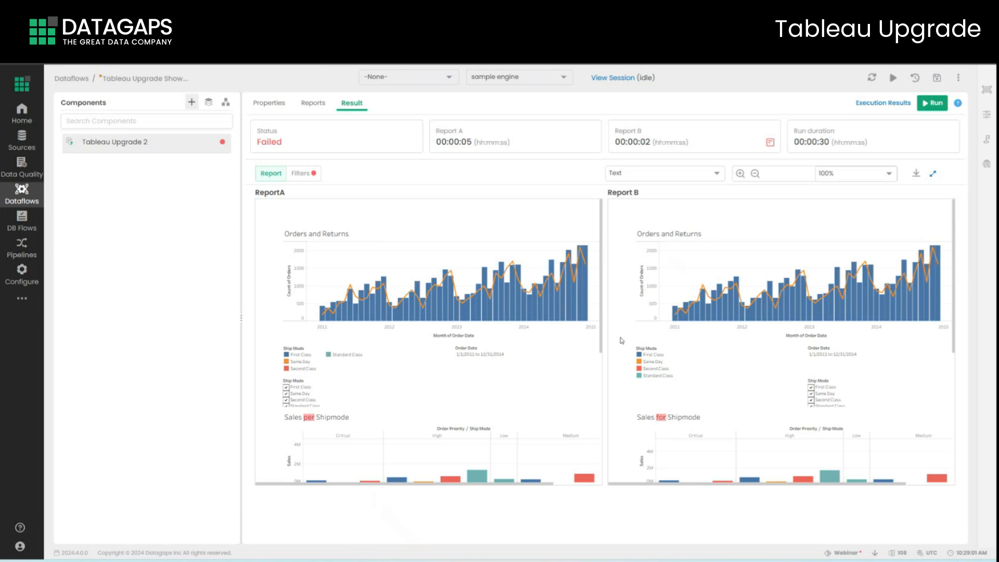
Expand the comparison result to full screen, zoom to 150%, and examine the text differences between the two reports
left_click(933, 173)
left_click(679, 72)
left_click(679, 72)
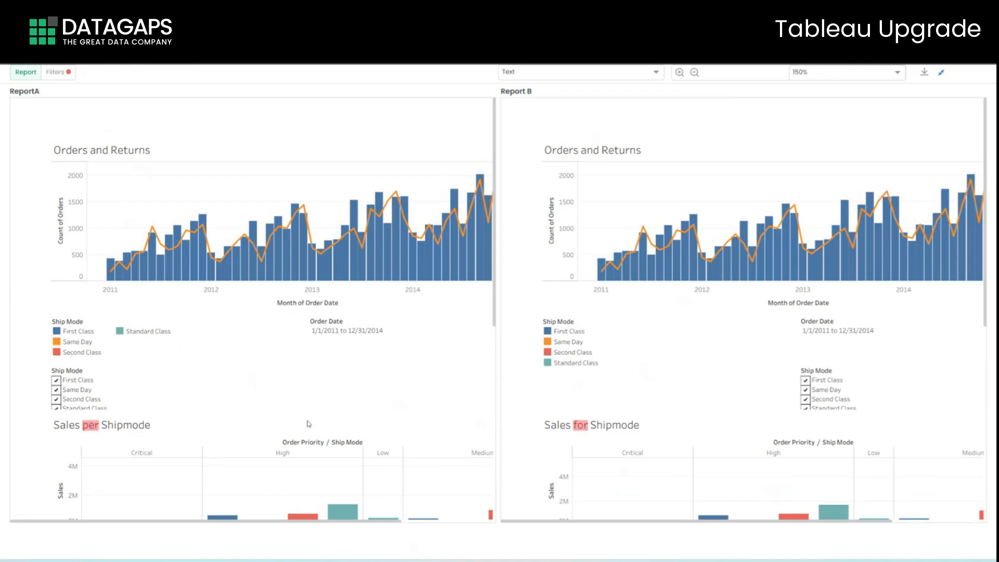
scroll(261, 405, "down", 1)
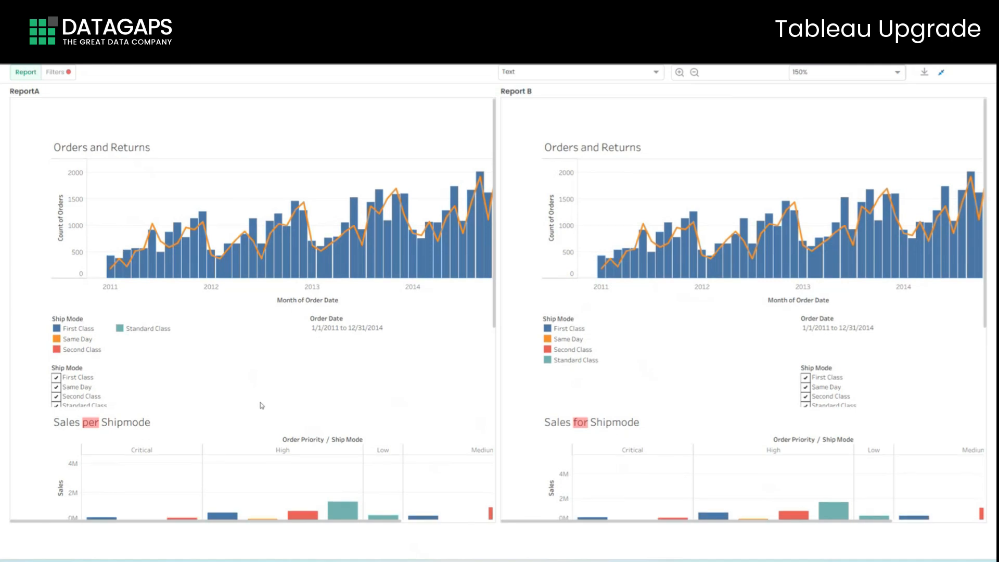
scroll(261, 405, "down", 3)
scroll(265, 405, "up", 4)
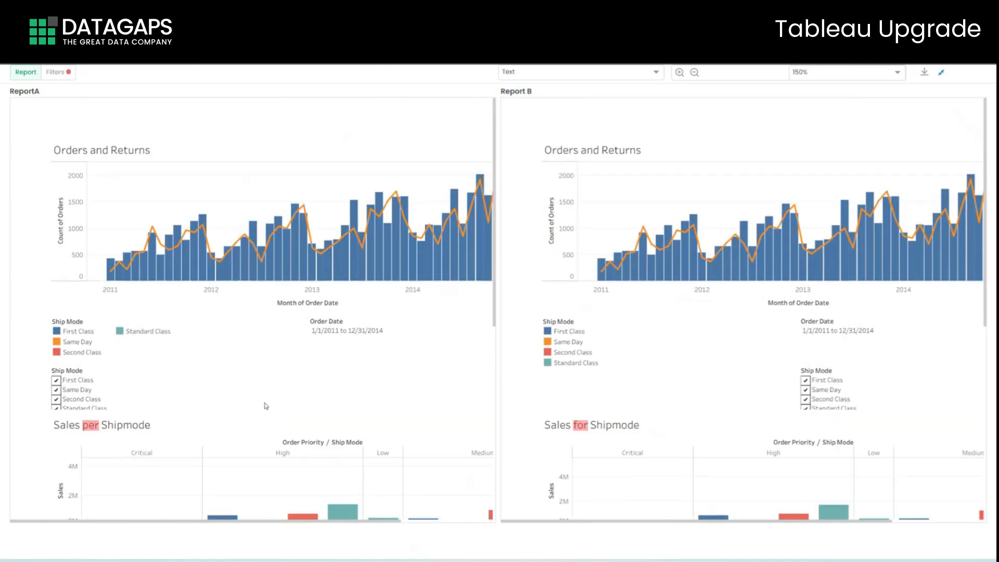
Switch the comparison to Appearance and examine the highlighted visual differences across both dashboards
left_click(583, 74)
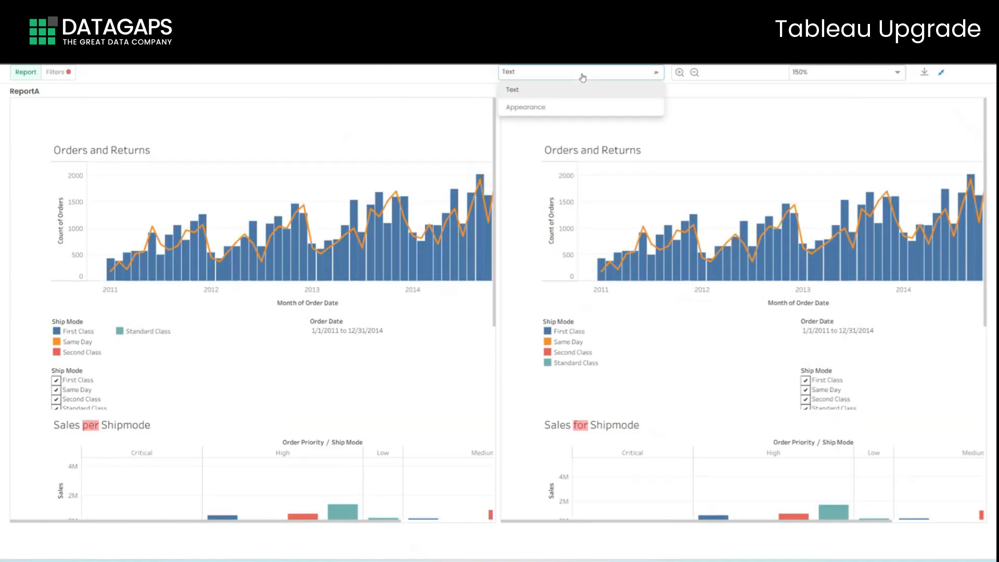
left_click(571, 111)
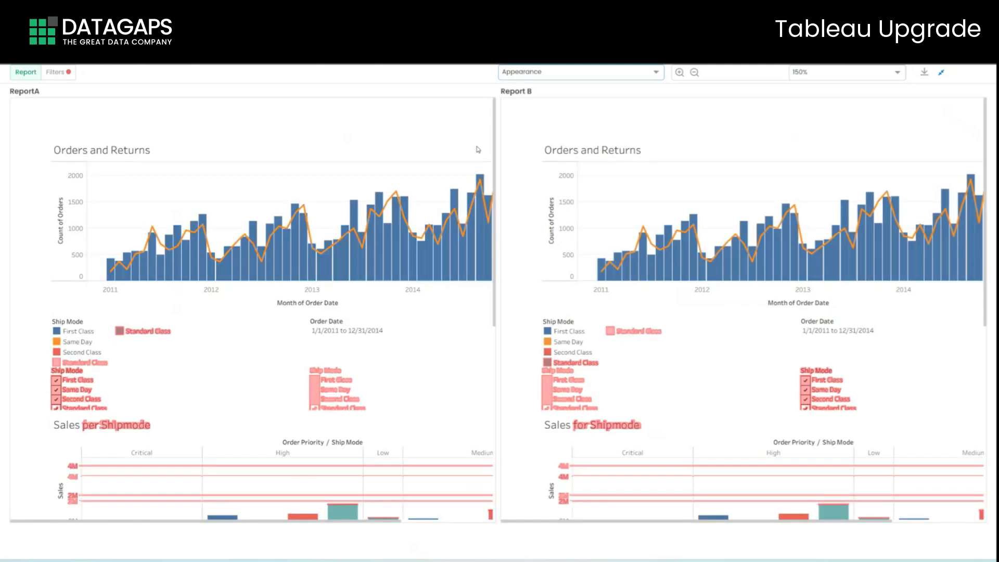
scroll(346, 215, "down", 2)
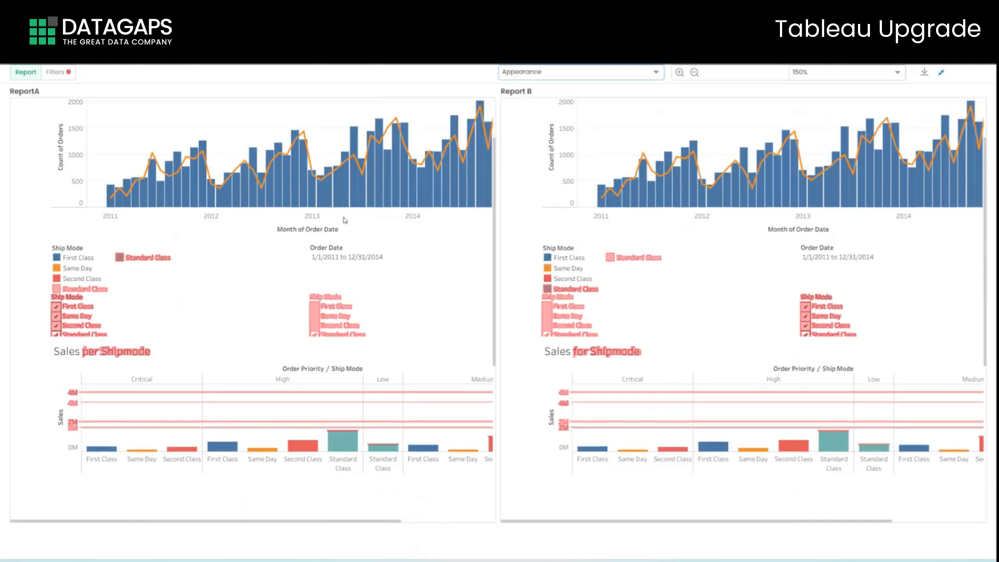
scroll(345, 220, "down", 1)
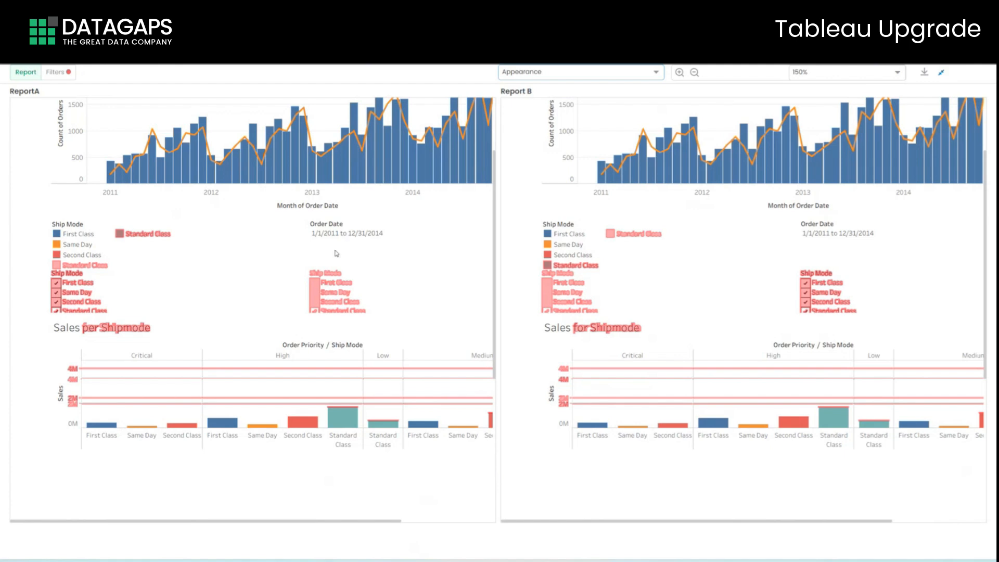
scroll(337, 255, "up", 2)
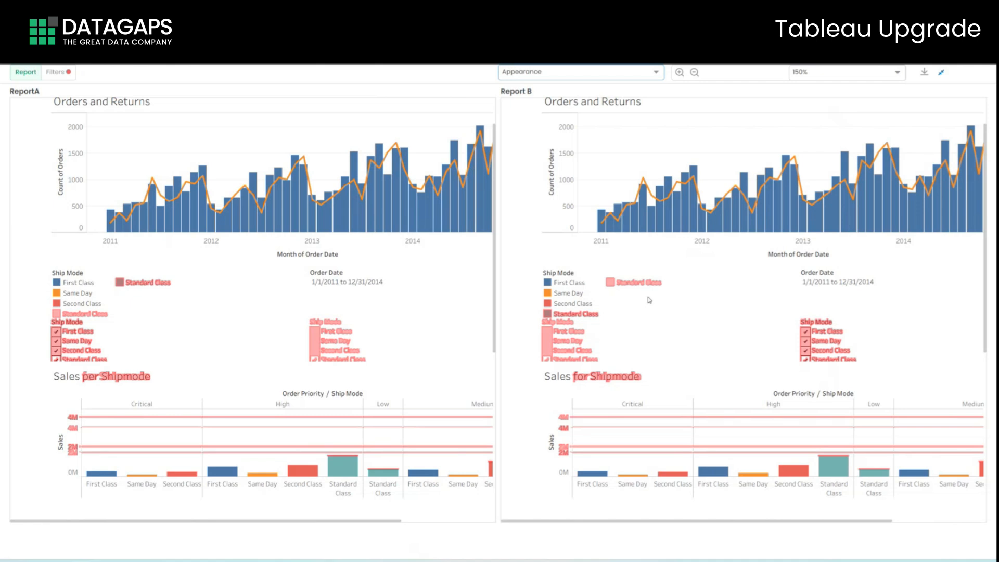
scroll(359, 297, "down", 1)
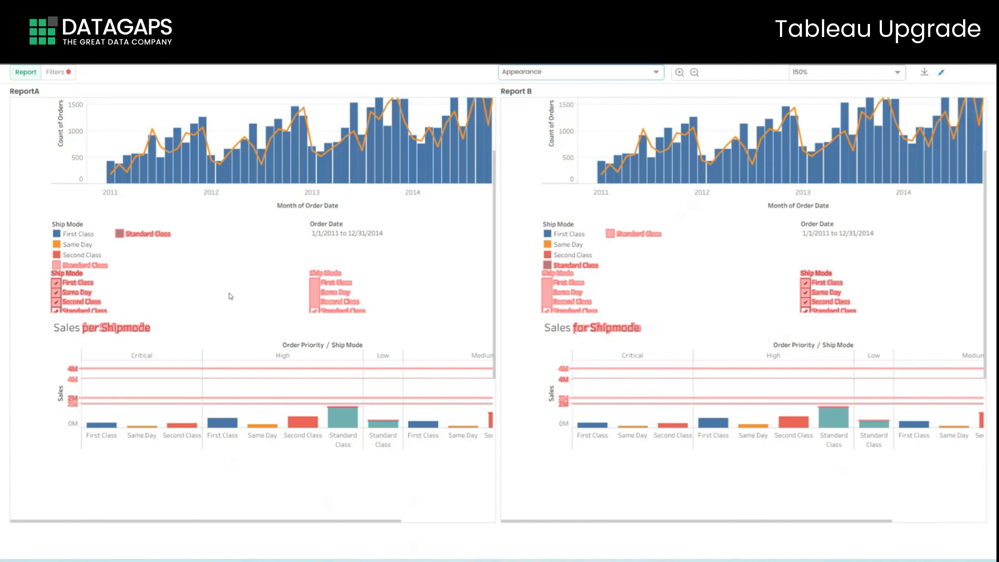
Examine the filter comparison results for Postal Code, Order Date, Ship Mode and Market
left_click(53, 75)
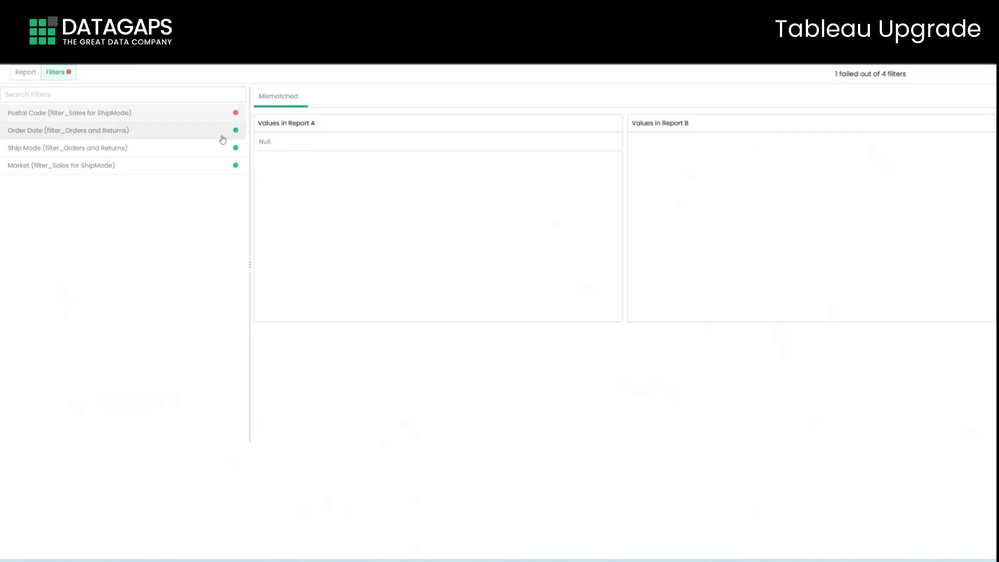
left_click(151, 130)
left_click(161, 152)
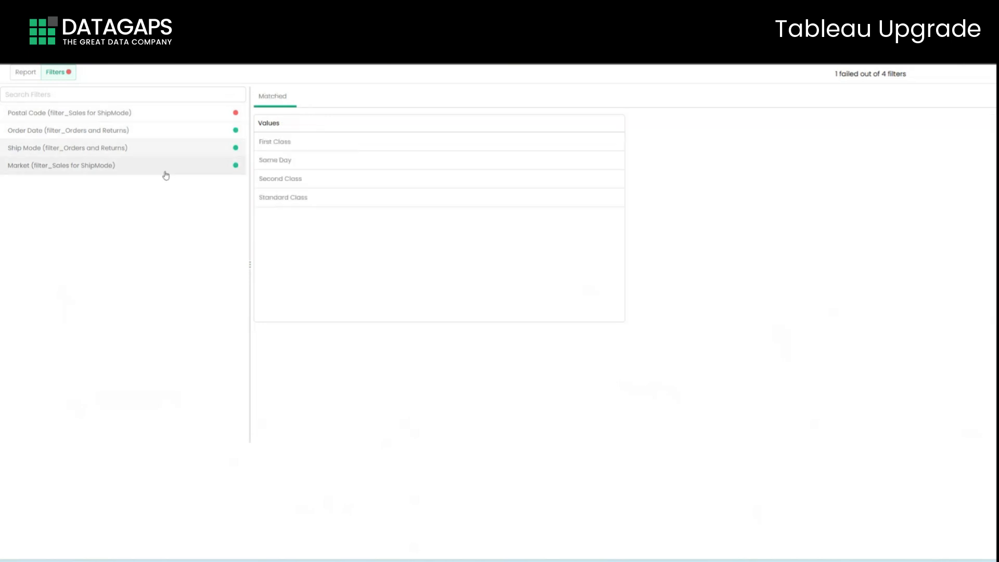
left_click(163, 167)
left_click(137, 123)
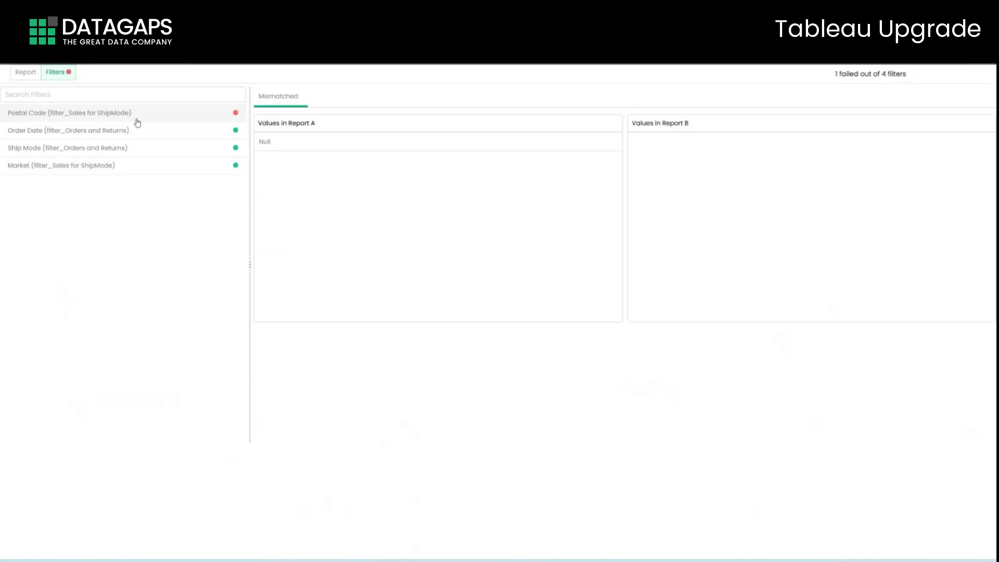
left_click(138, 133)
left_click(142, 149)
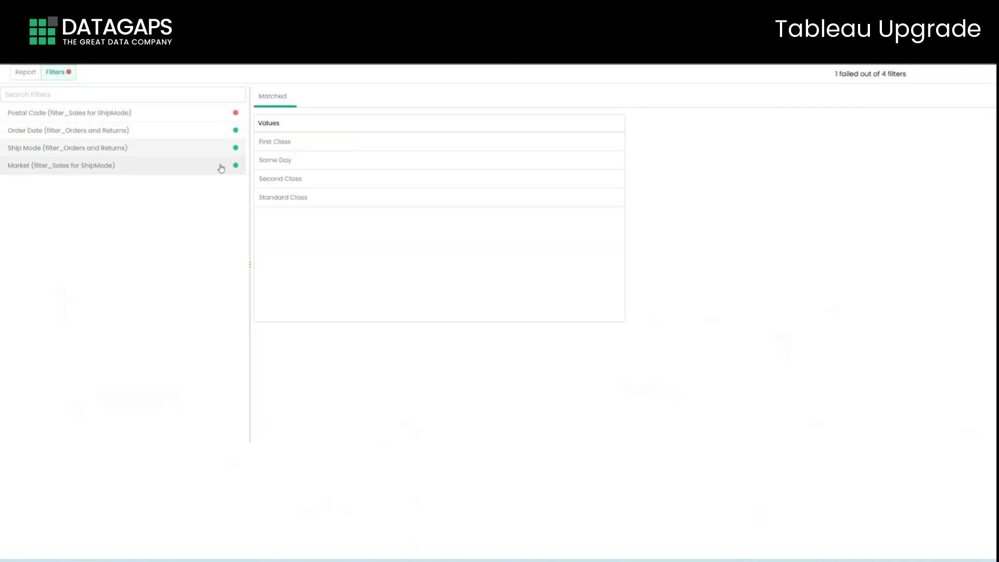
left_click_drag(259, 150, 293, 148)
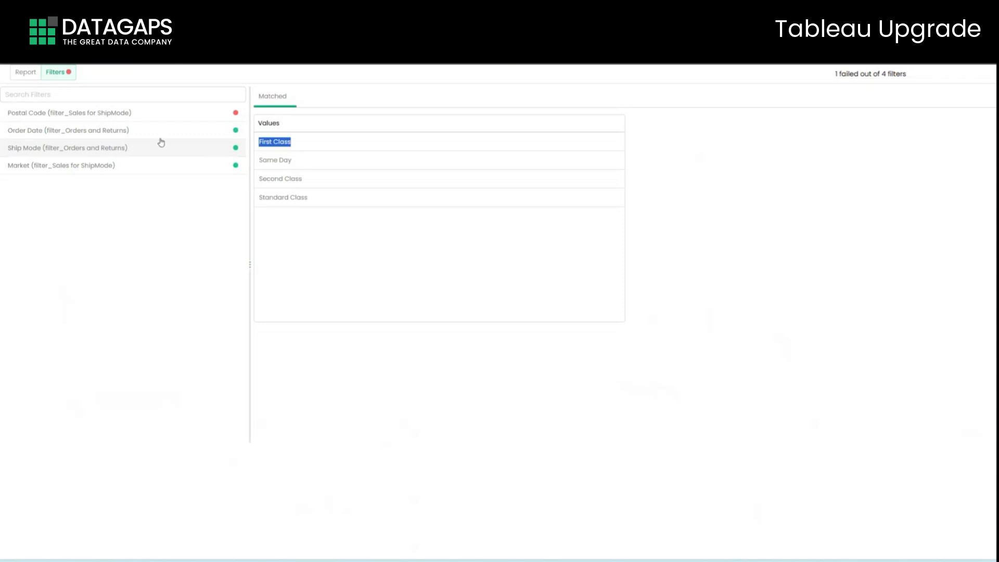
Return from the full-screen filter results to the normal report comparison and compare the load times of Report A and Report B
left_click(34, 74)
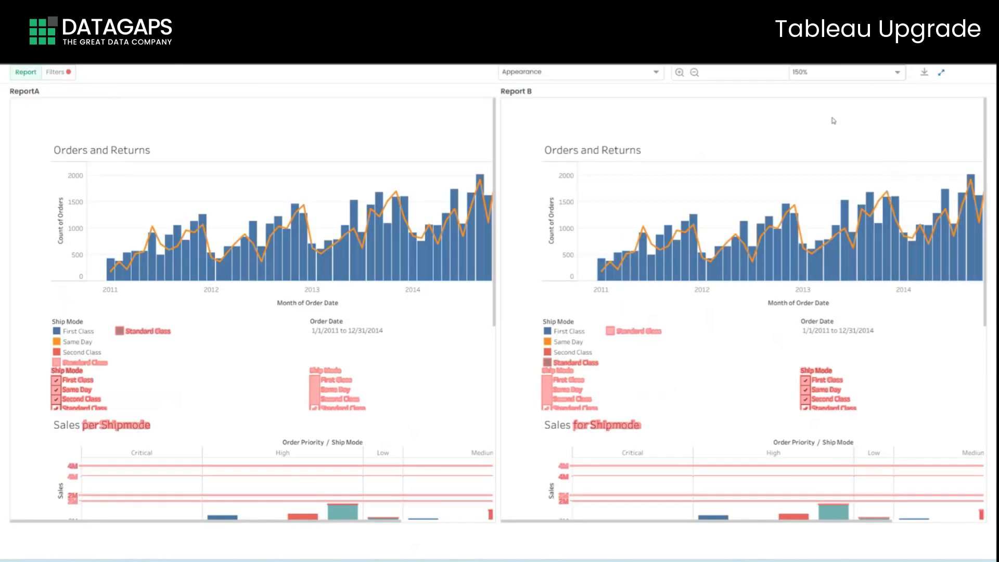
left_click(940, 75)
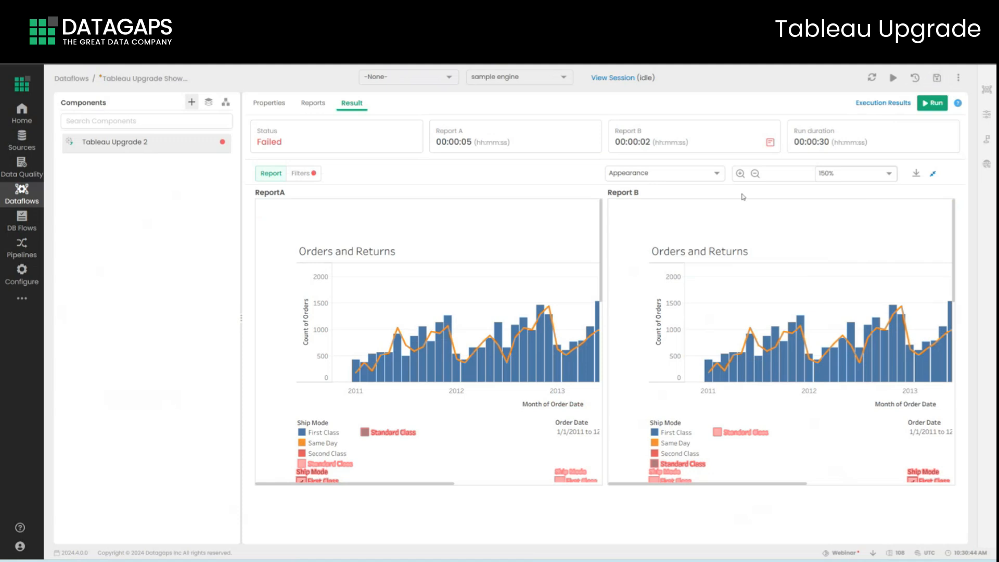
double_click(463, 142)
left_click_drag(640, 142, 651, 142)
left_click_drag(459, 143, 471, 143)
left_click_drag(639, 142, 645, 142)
left_click(677, 140)
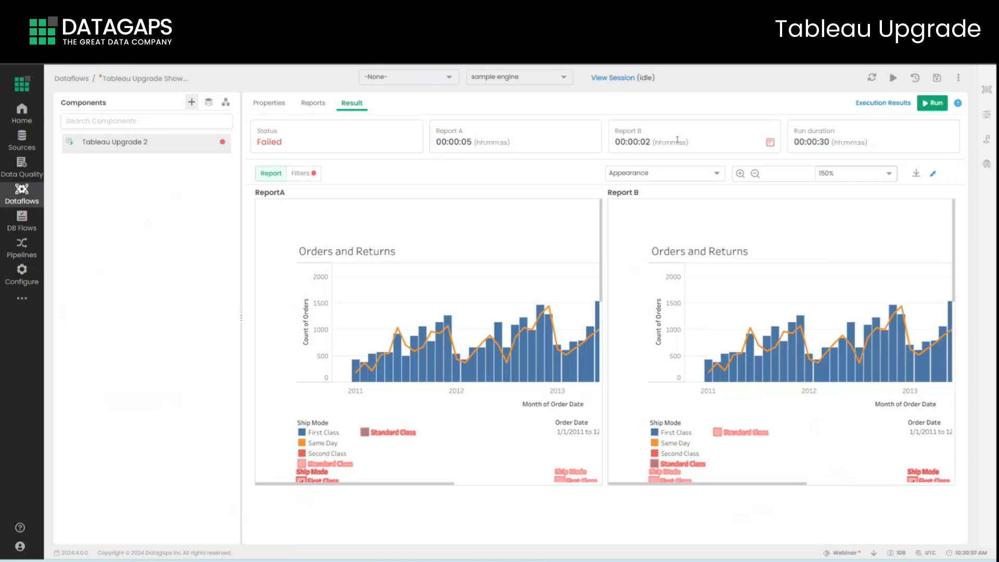